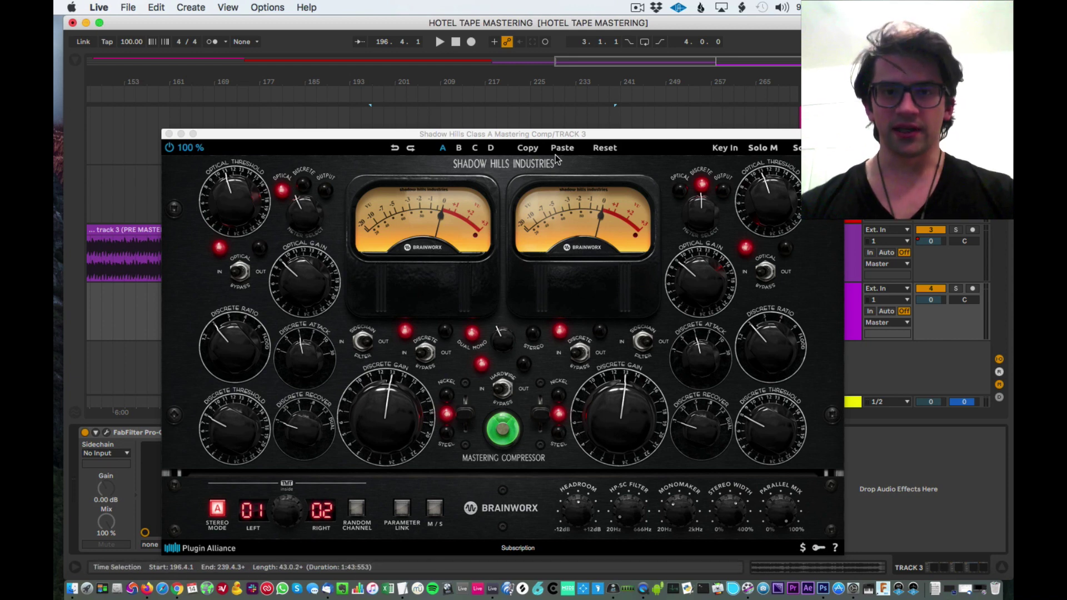
View the Shadow Hills Mastering Compressor beside the Class A version, close it, and bring the Class A window back to the centre
drag(534, 134, 215, 85)
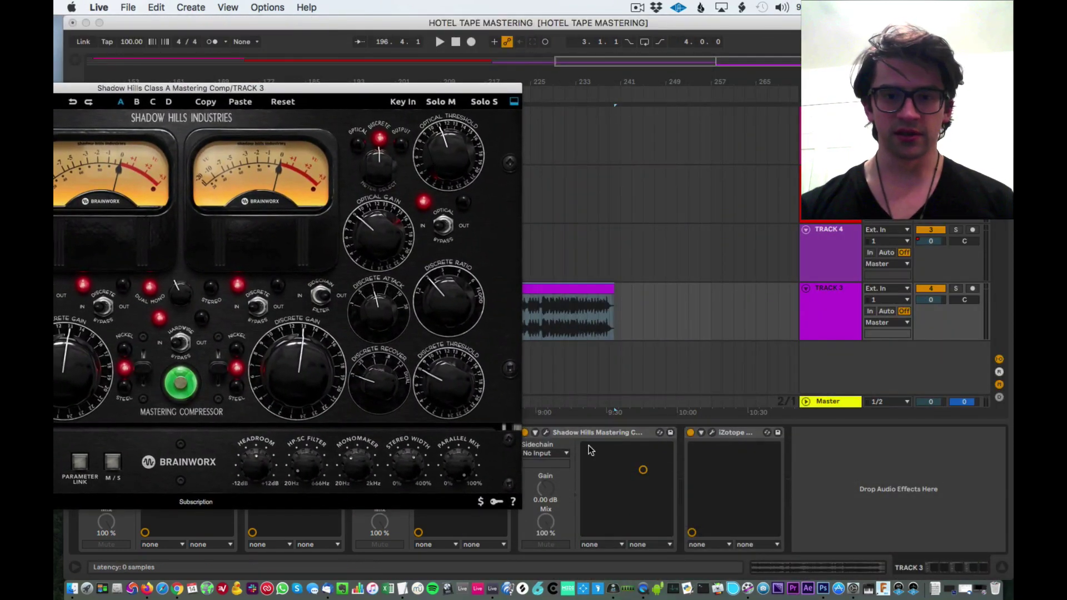
click(545, 433)
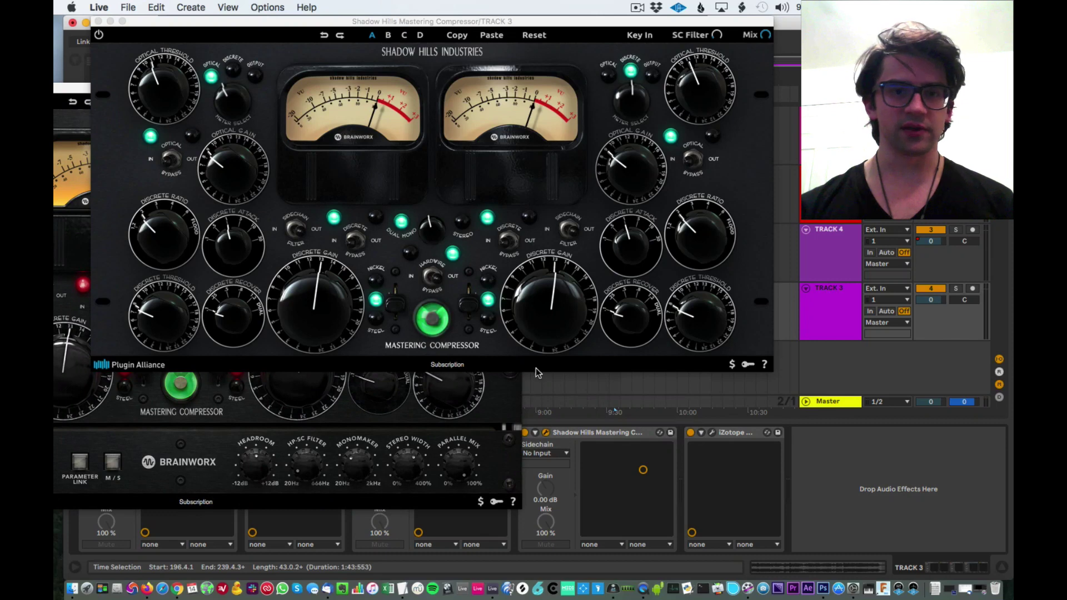
drag(500, 21, 659, 38)
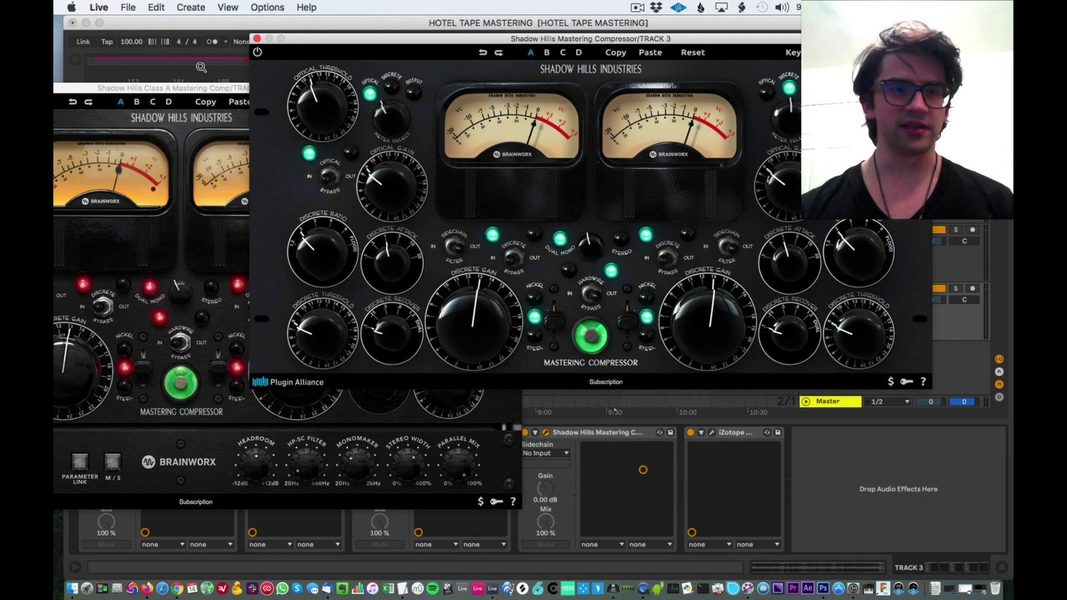
click(257, 38)
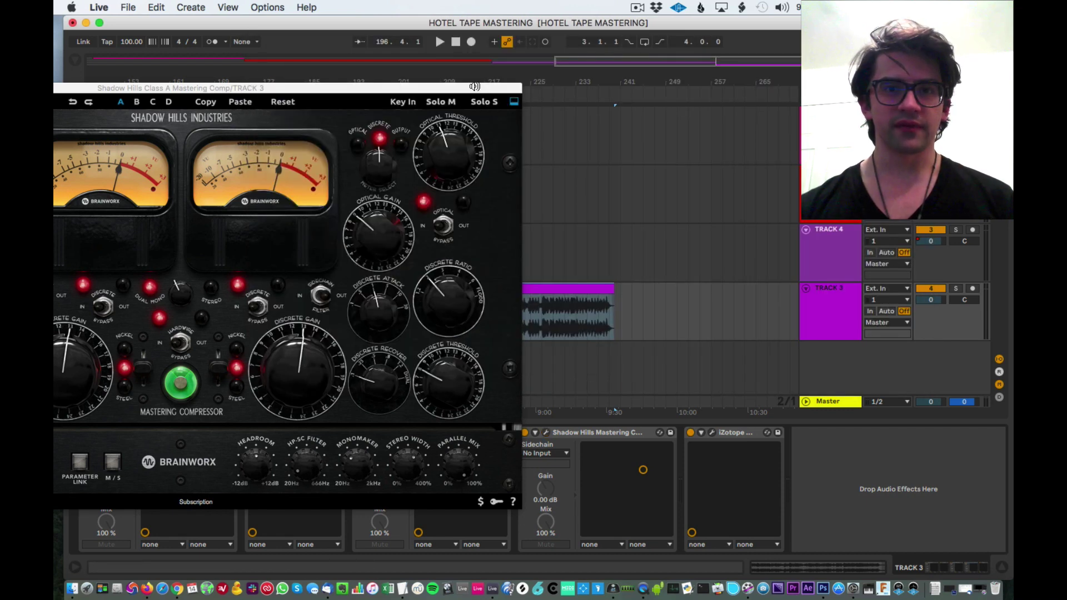
drag(481, 91, 798, 32)
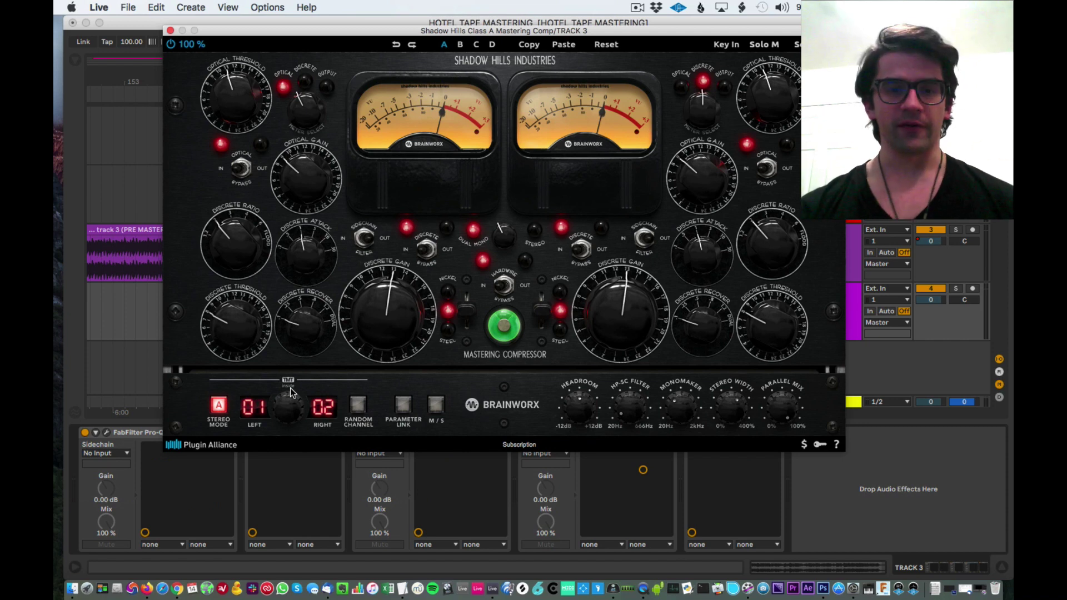
Randomize the TMT channel pair of the Class A compressor repeatedly, ending on channels 03 and 04
click(358, 406)
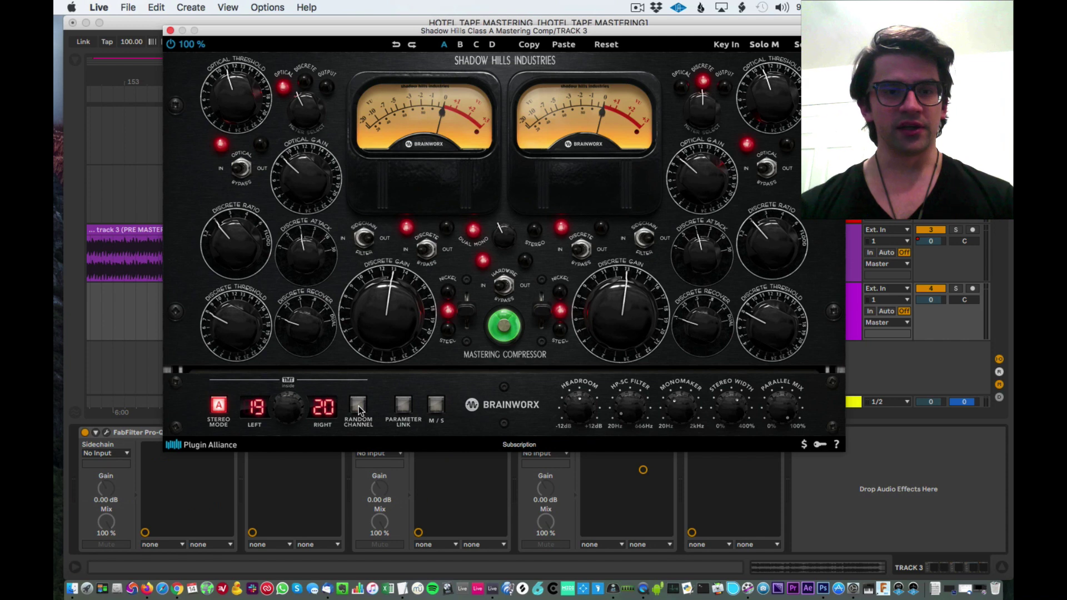
click(358, 408)
click(359, 408)
click(358, 409)
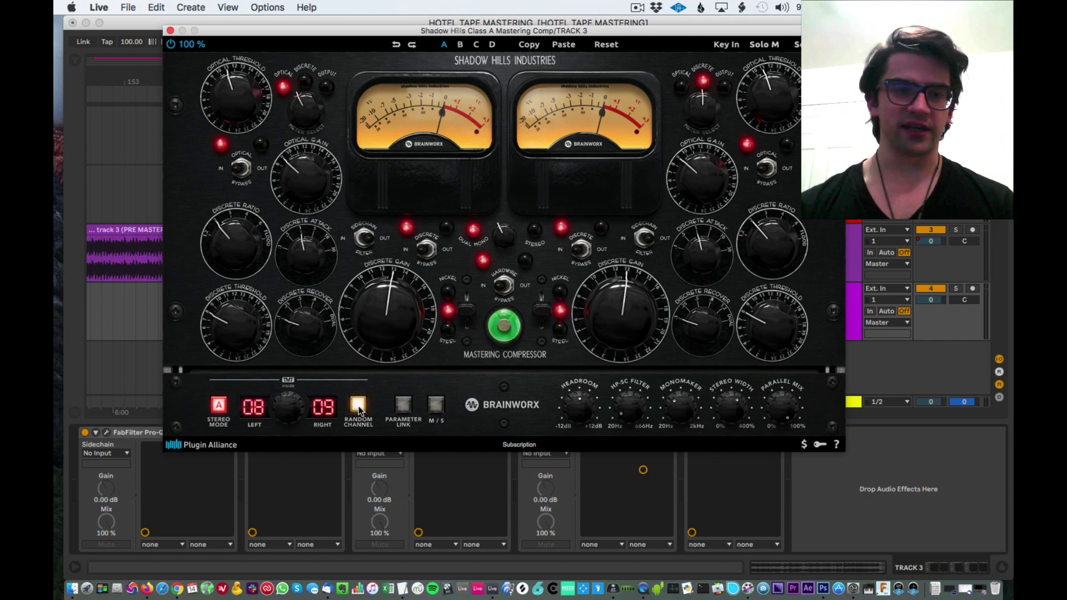
click(358, 409)
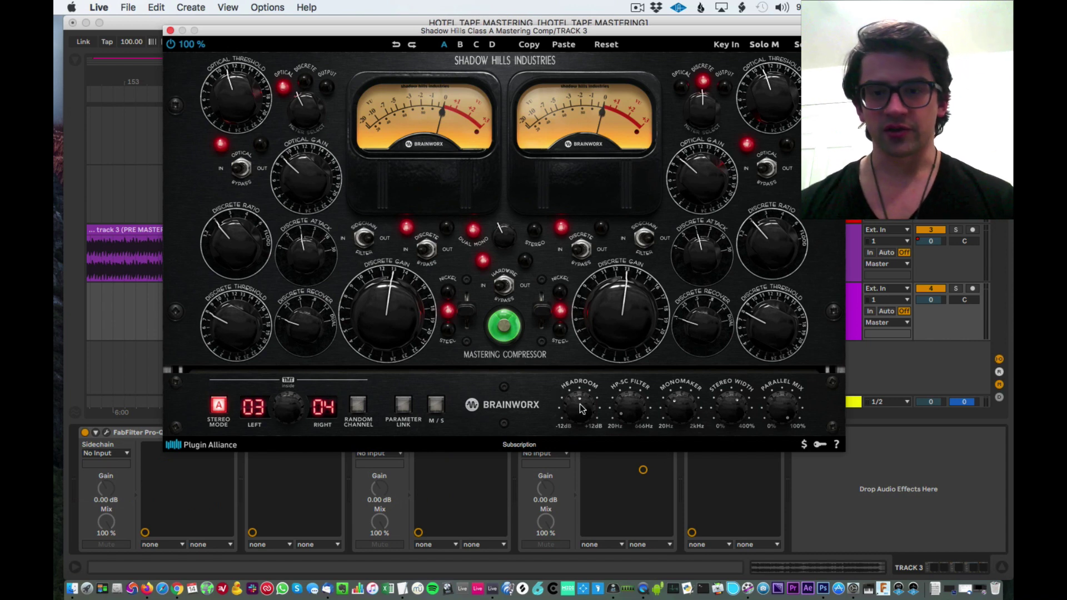
Try out the HP-SC filter and parallel mix controls of the Class A compressor
mouse_move(631, 400)
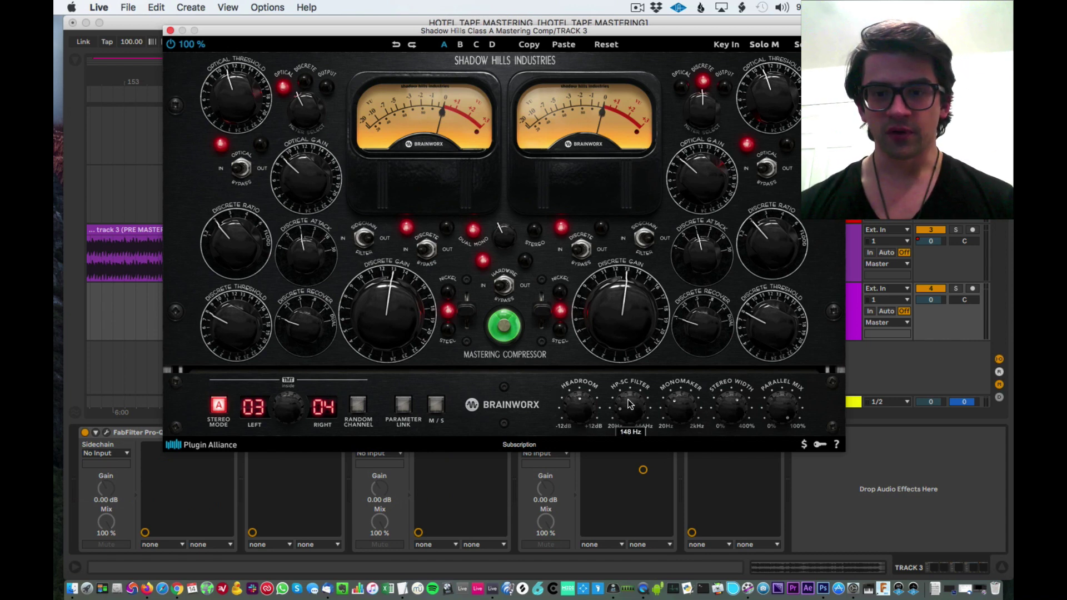
drag(632, 392, 631, 419)
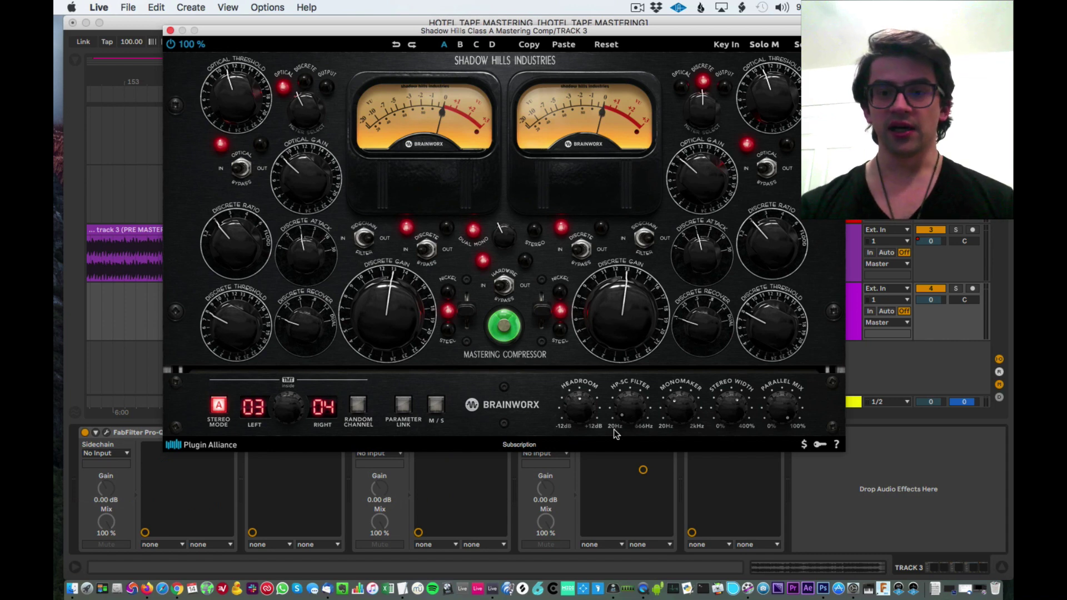
drag(636, 412, 613, 268)
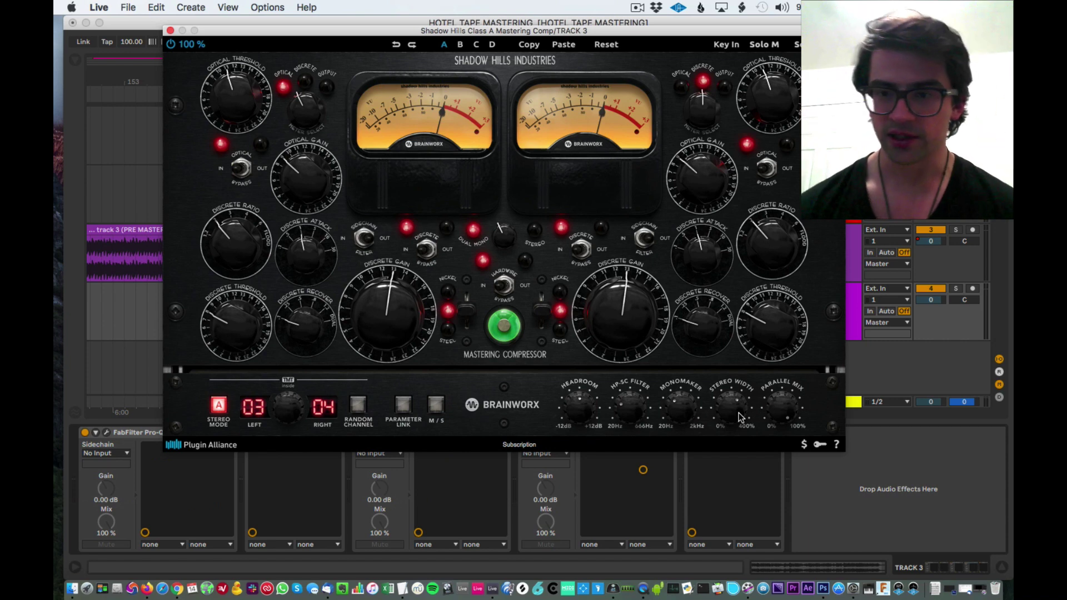
drag(785, 414, 792, 479)
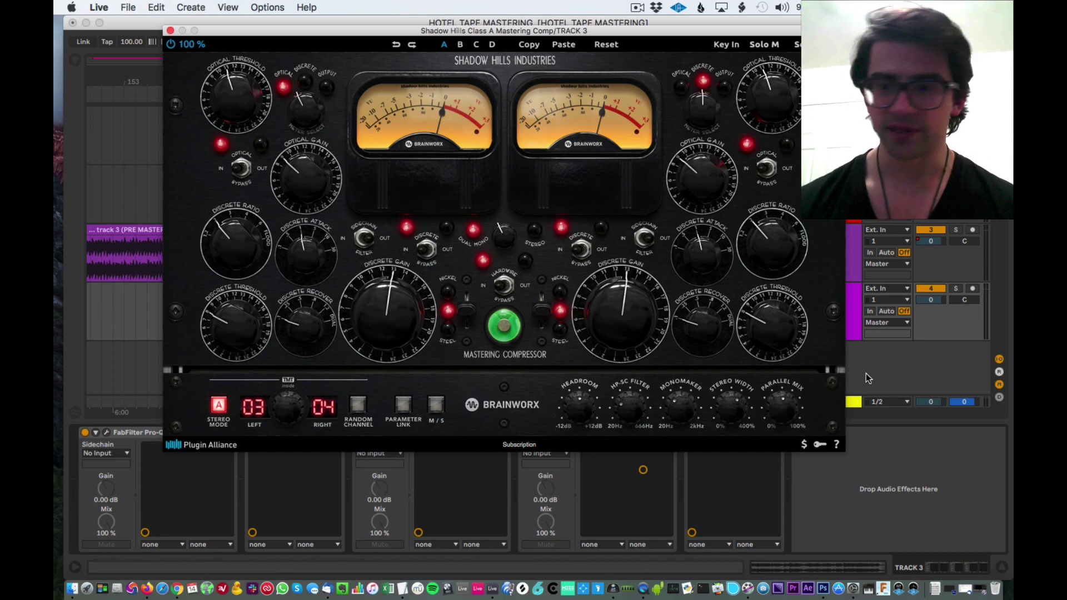
drag(782, 411, 793, 455)
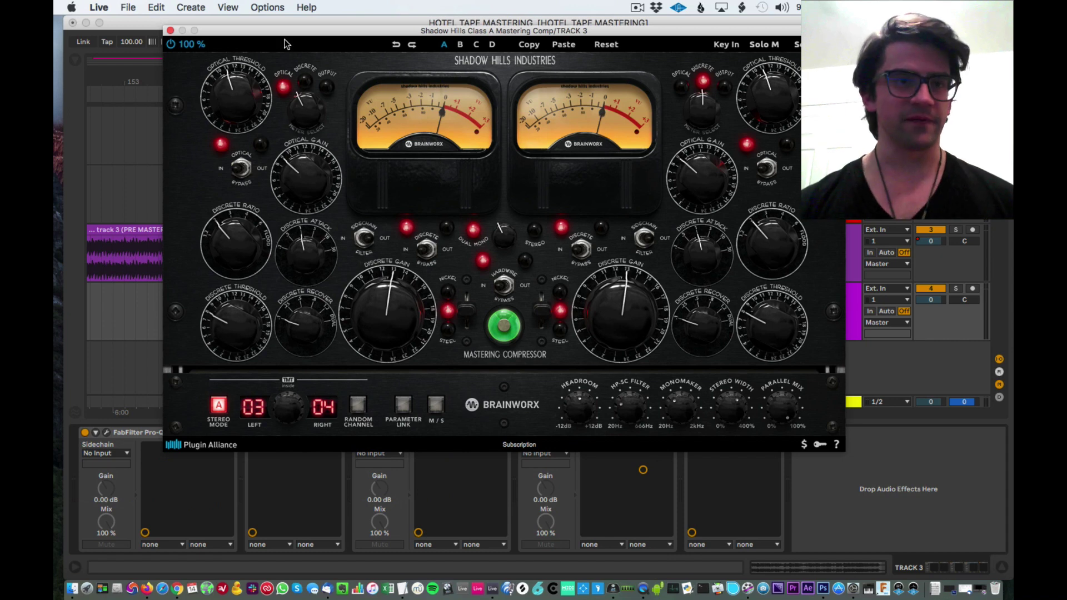
Play the track 6 premaster clip from its start, with the Class A window moved down to uncover the arrangement and device chain
drag(278, 34, 266, 350)
click(404, 290)
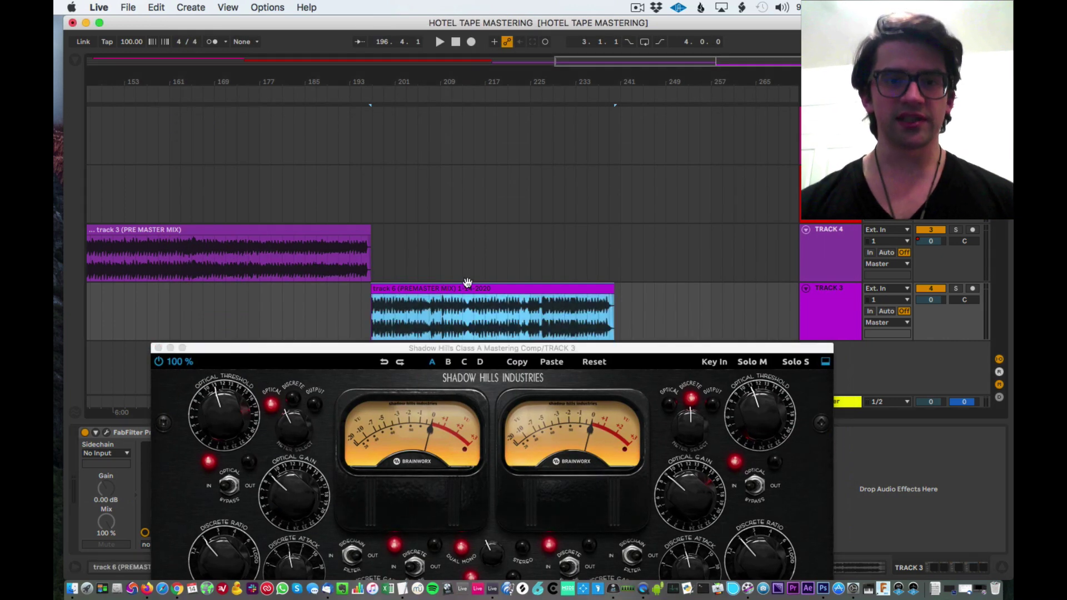
click(378, 94)
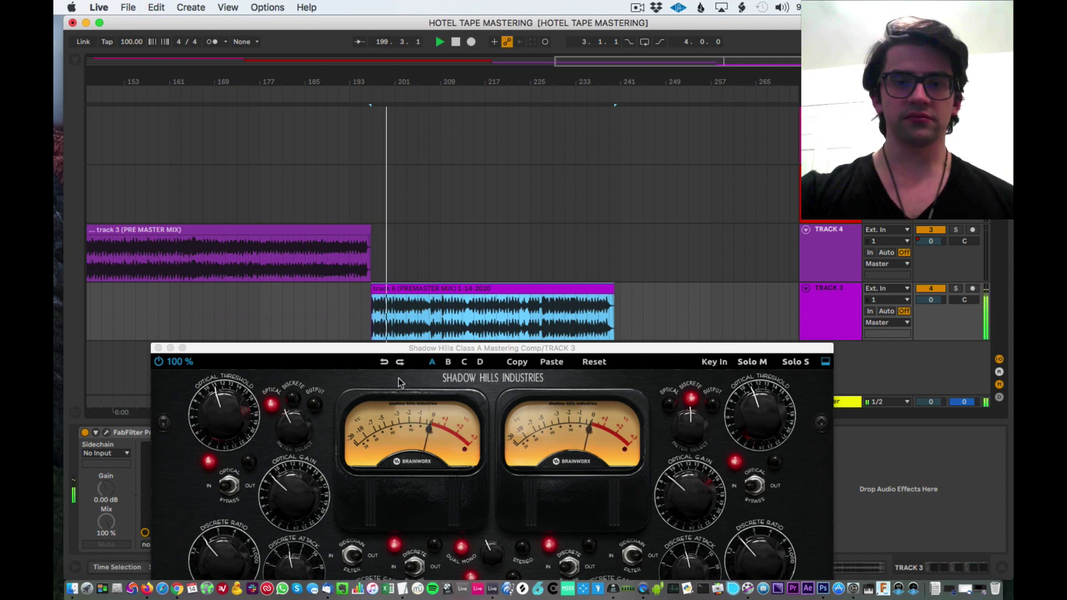
drag(382, 348, 402, 500)
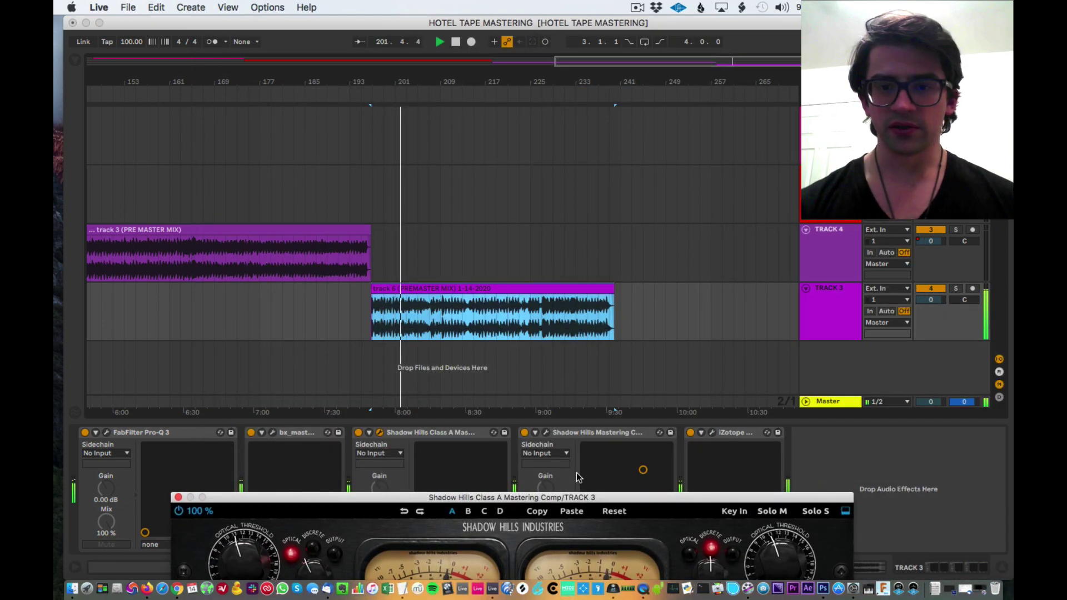
Check the Shadow Hills Mastering Compressor and the Master track's device chain during playback, then return to Track 3's plugins
click(546, 432)
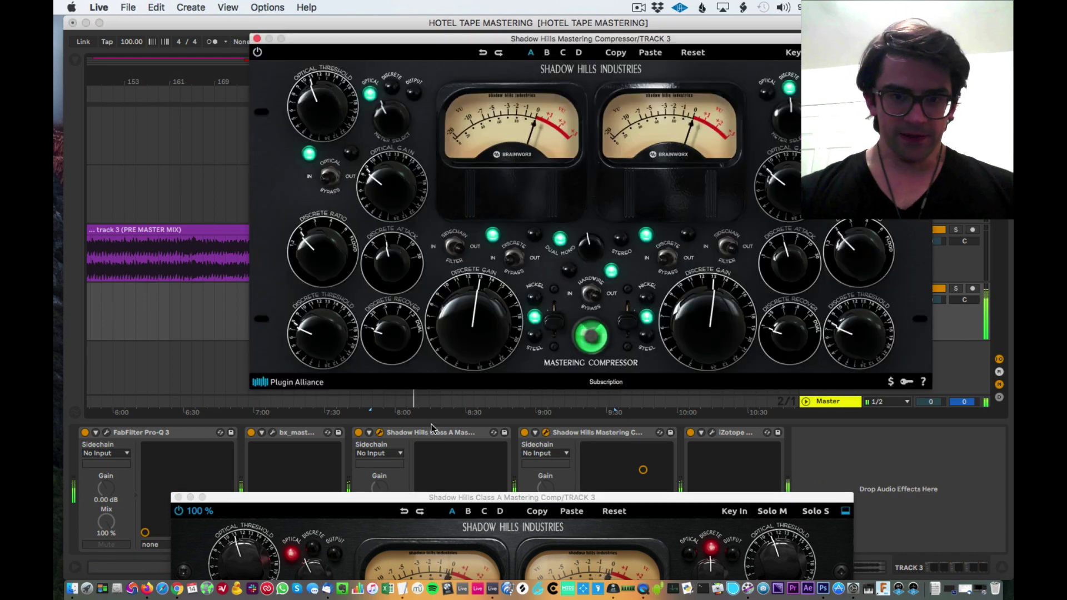
click(257, 39)
click(713, 463)
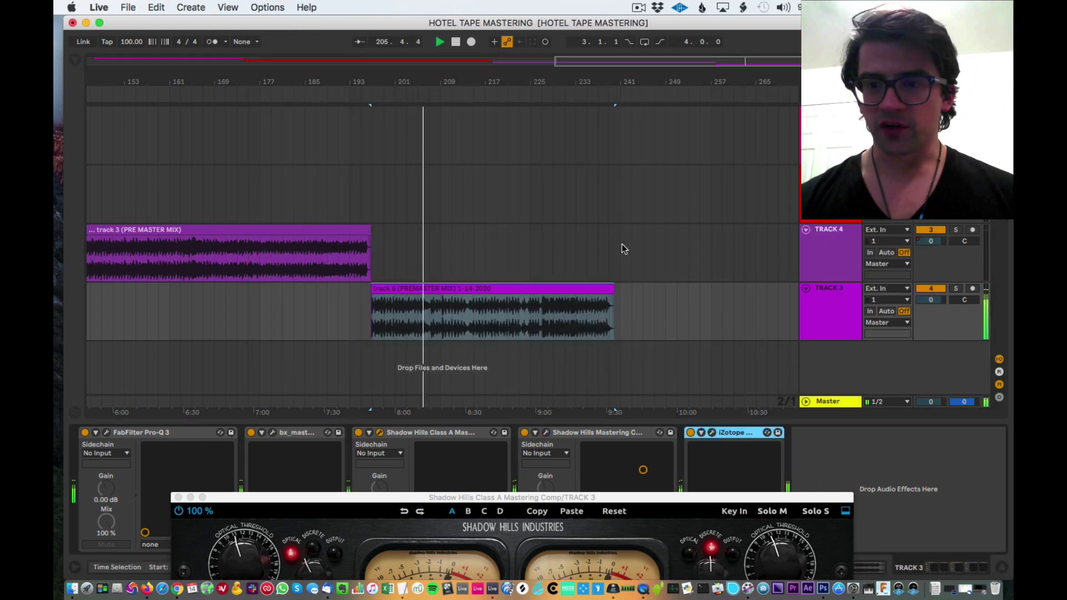
click(843, 401)
click(187, 151)
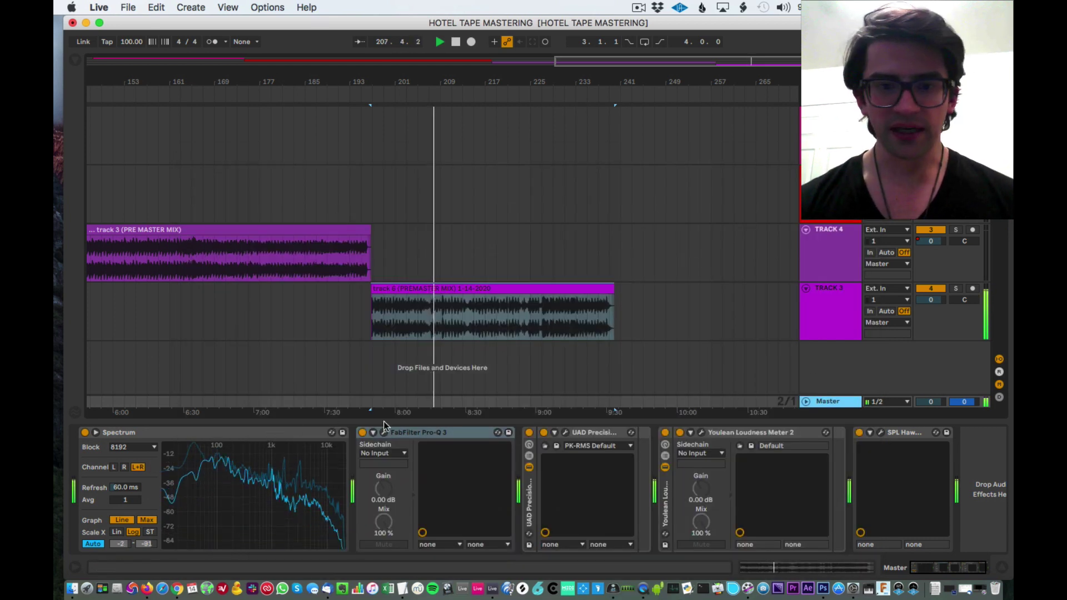
click(603, 432)
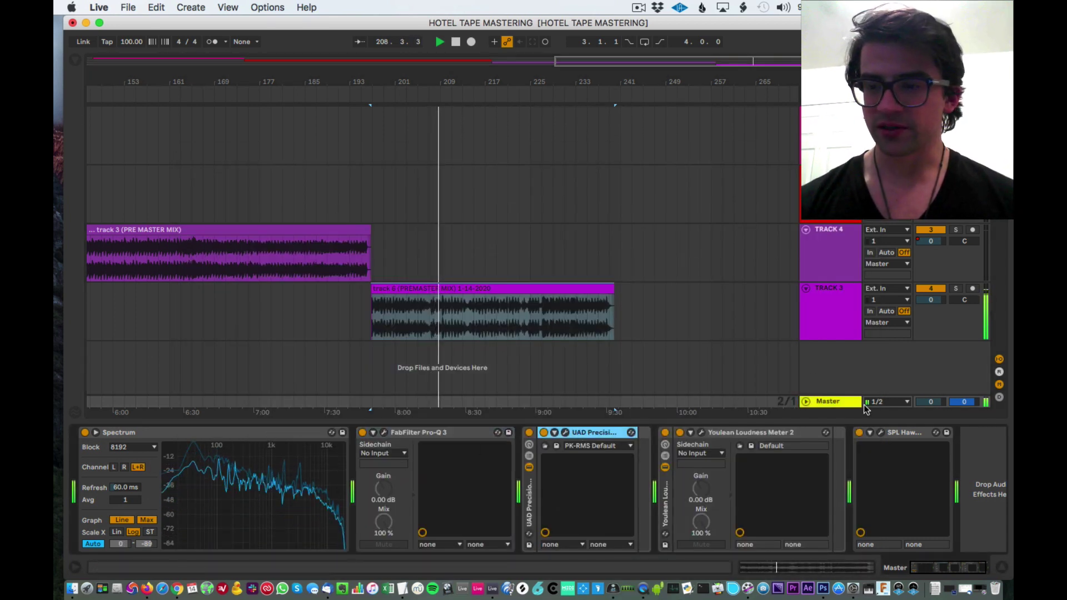
click(834, 311)
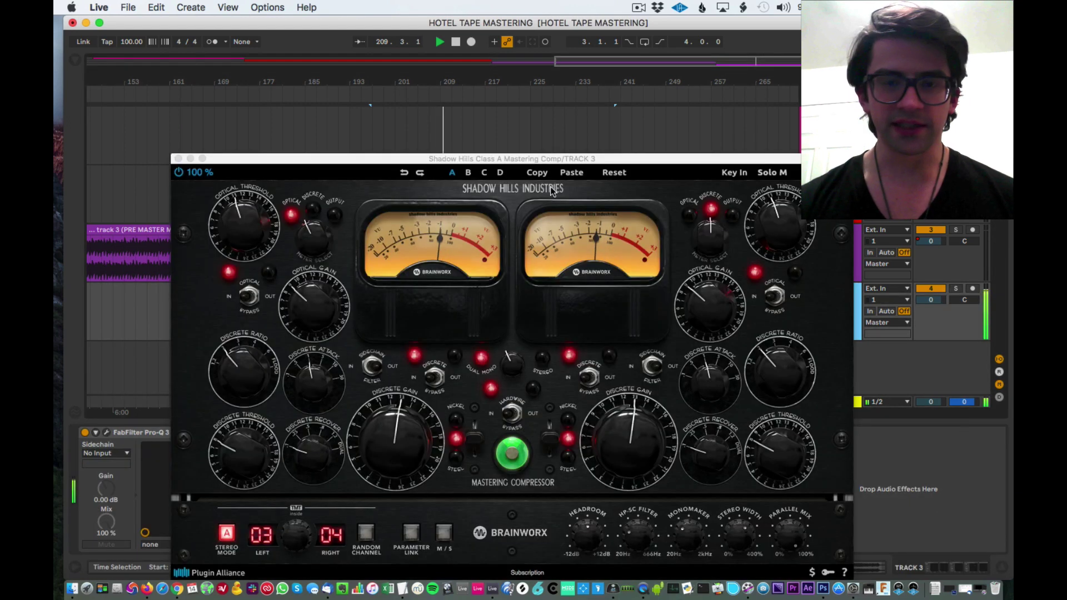
Arrange the Class A and Mastering Compressor windows so they overlap with both bypass controls reachable
drag(544, 158, 500, 81)
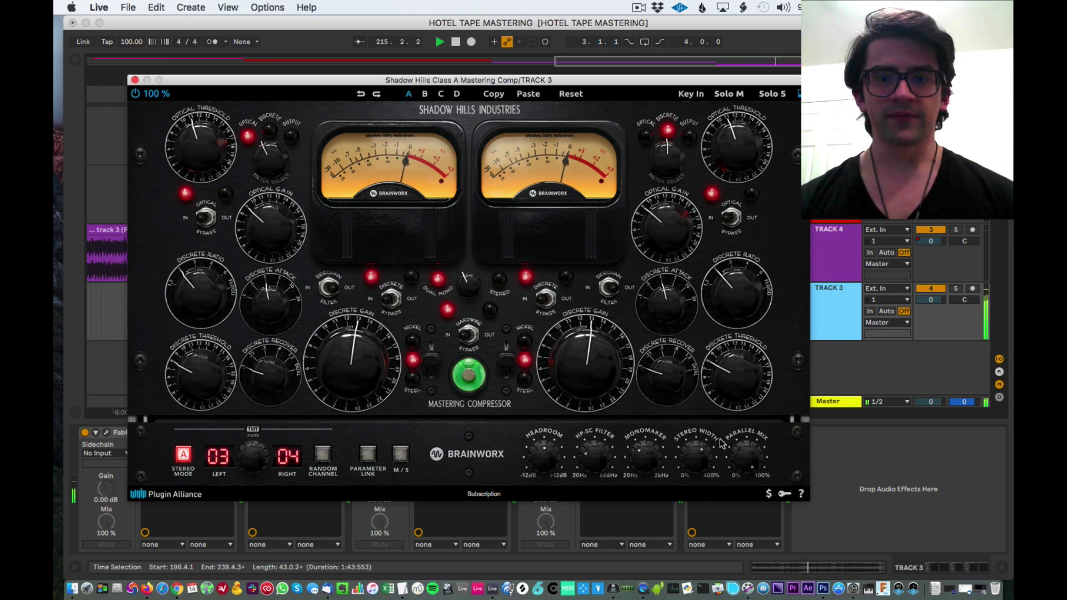
drag(452, 78, 90, 13)
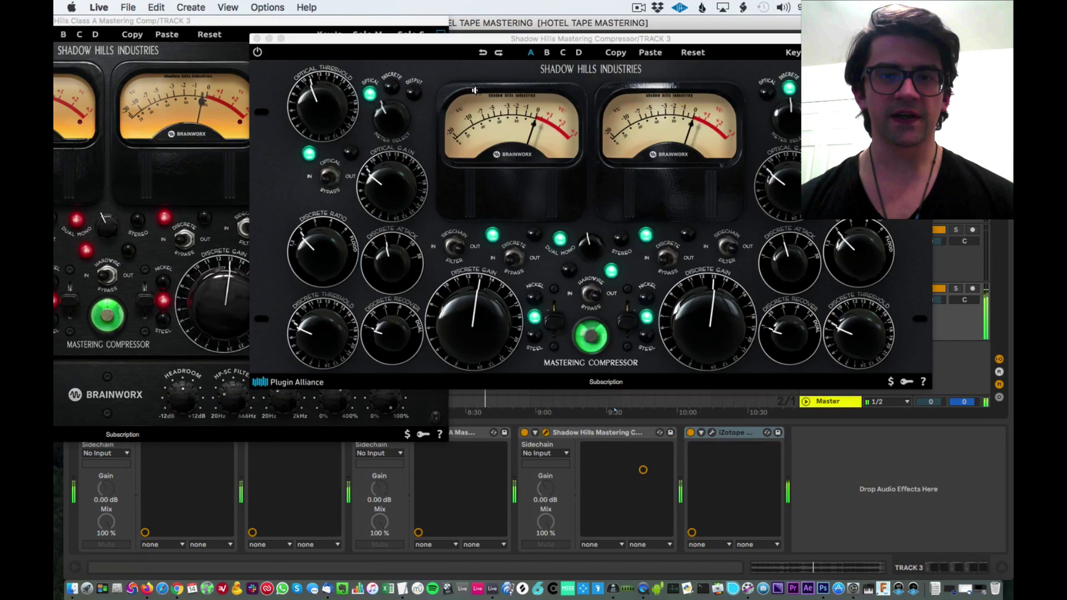
drag(236, 24, 666, 96)
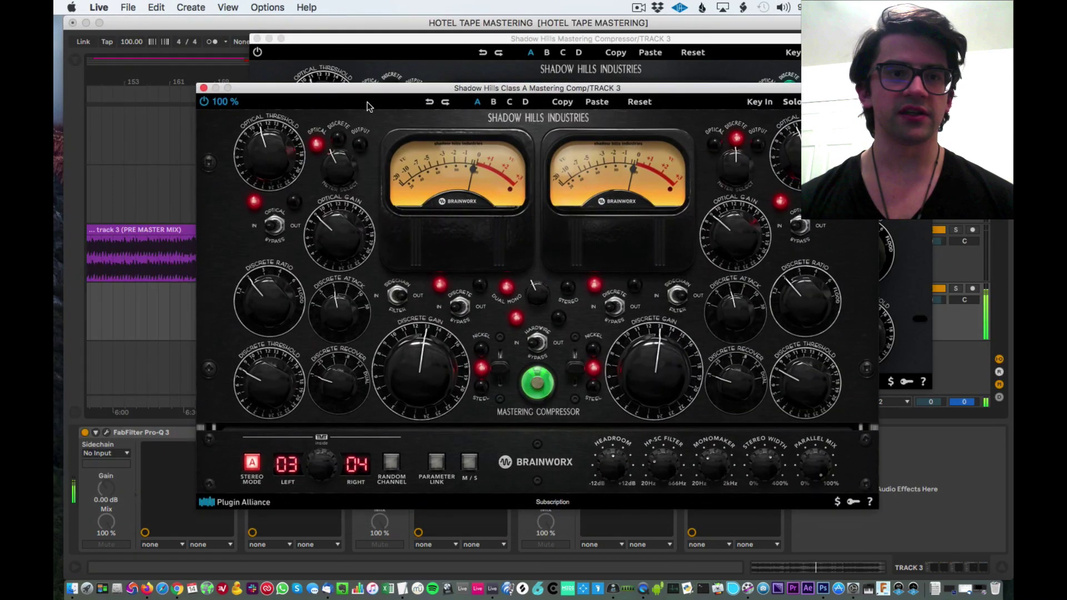
Compare the two compressors during playback by switching each on and off in turn, ending with only the Class A active
click(256, 53)
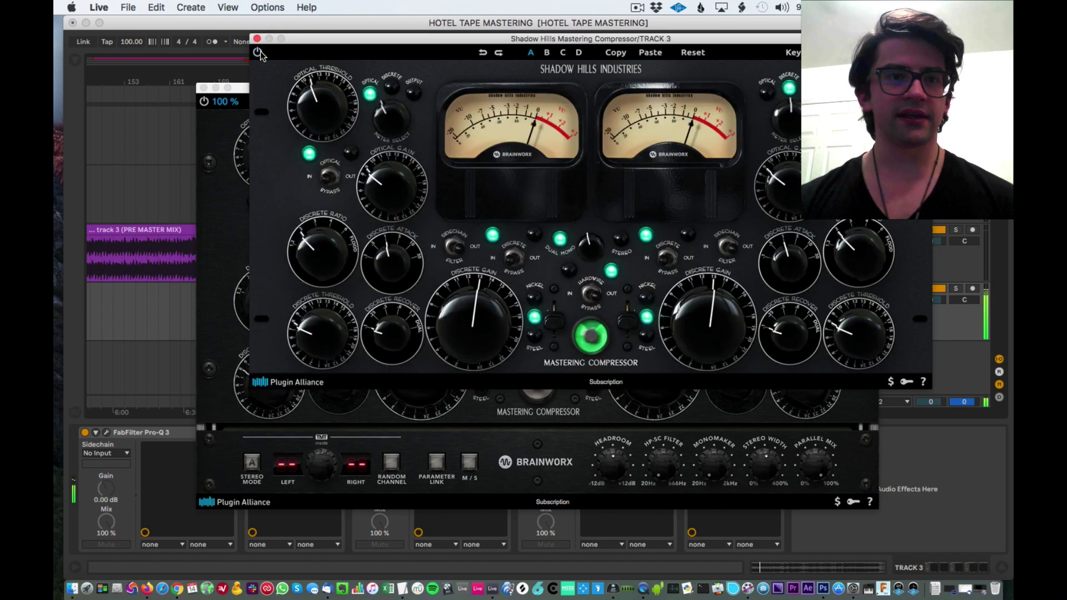
click(204, 102)
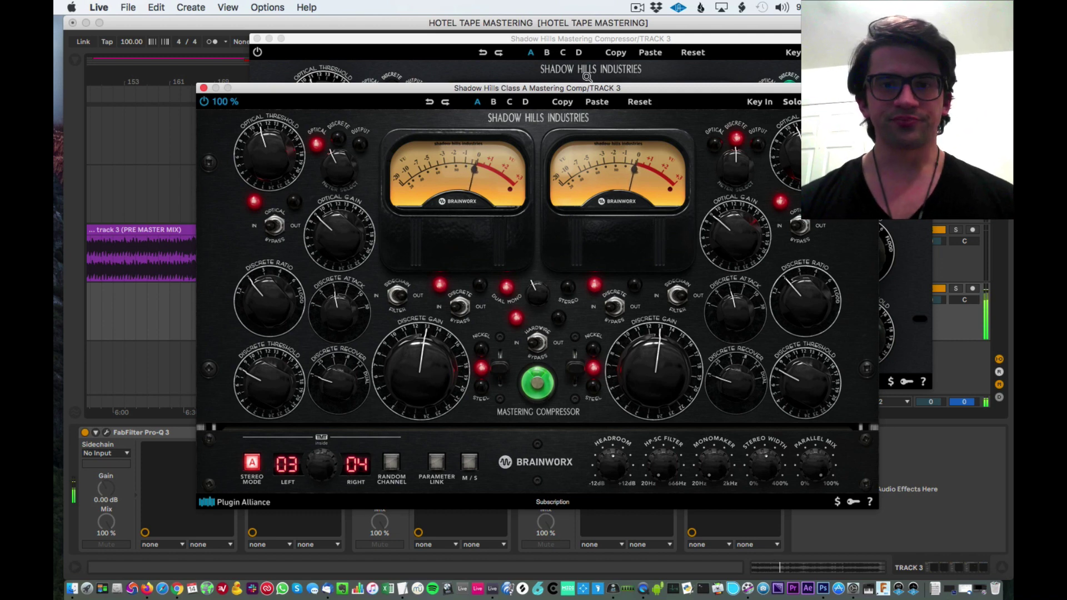
click(506, 40)
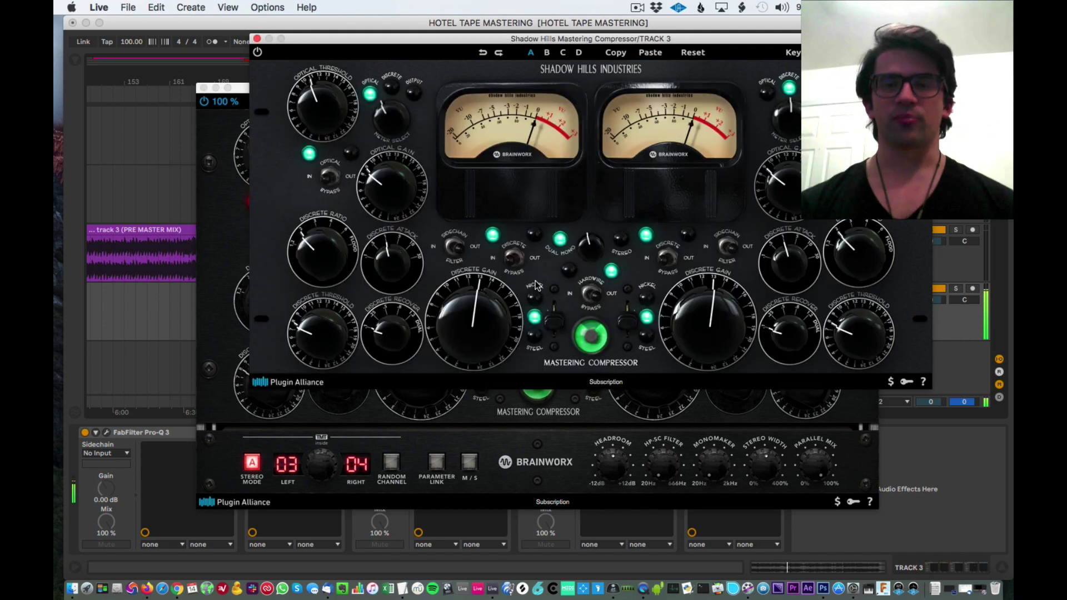
click(545, 409)
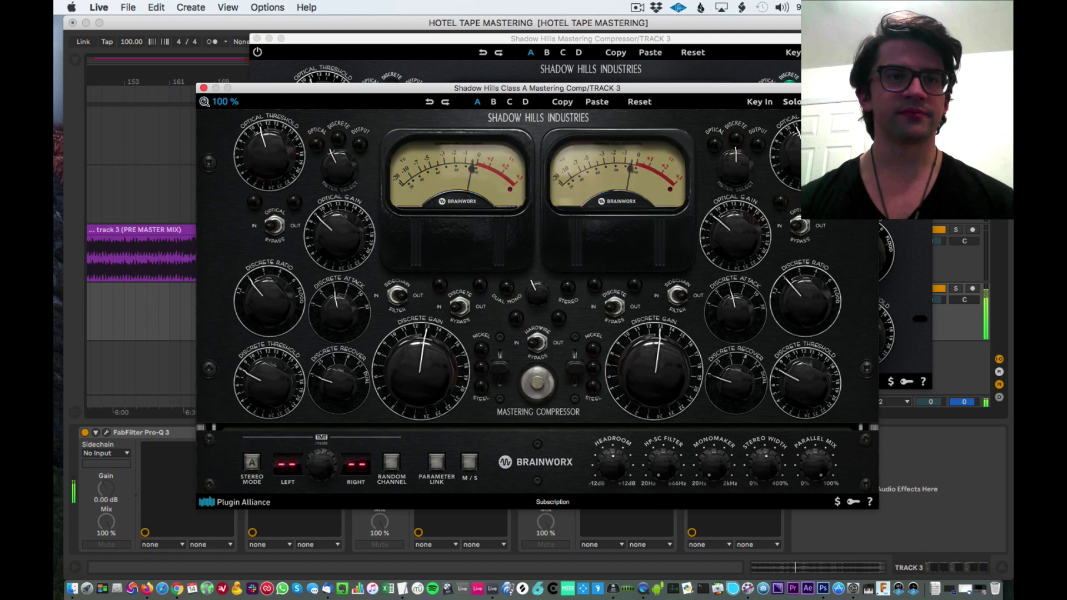
click(258, 53)
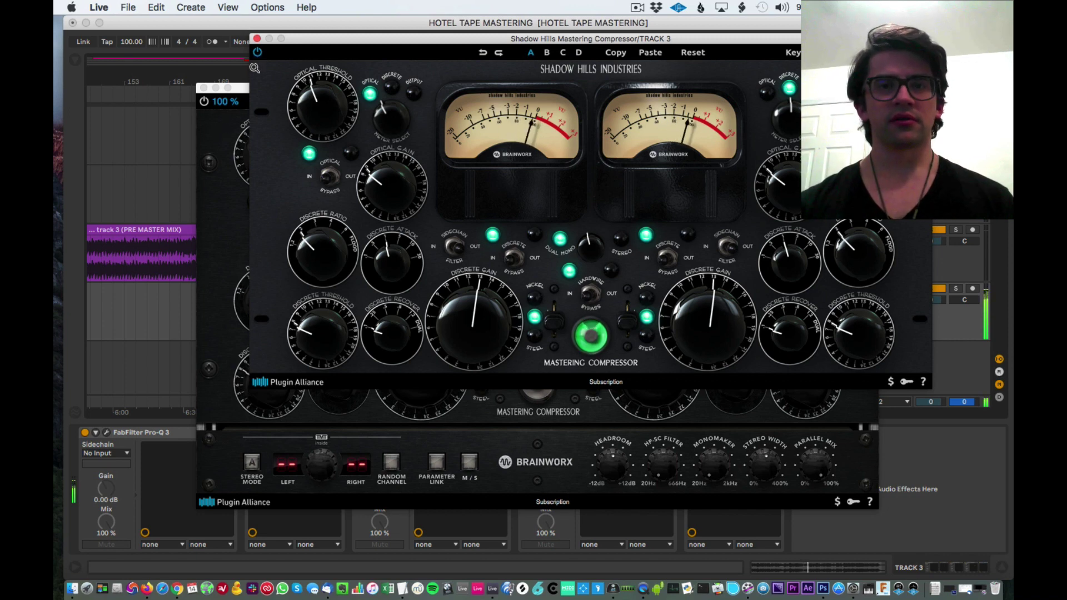
click(204, 104)
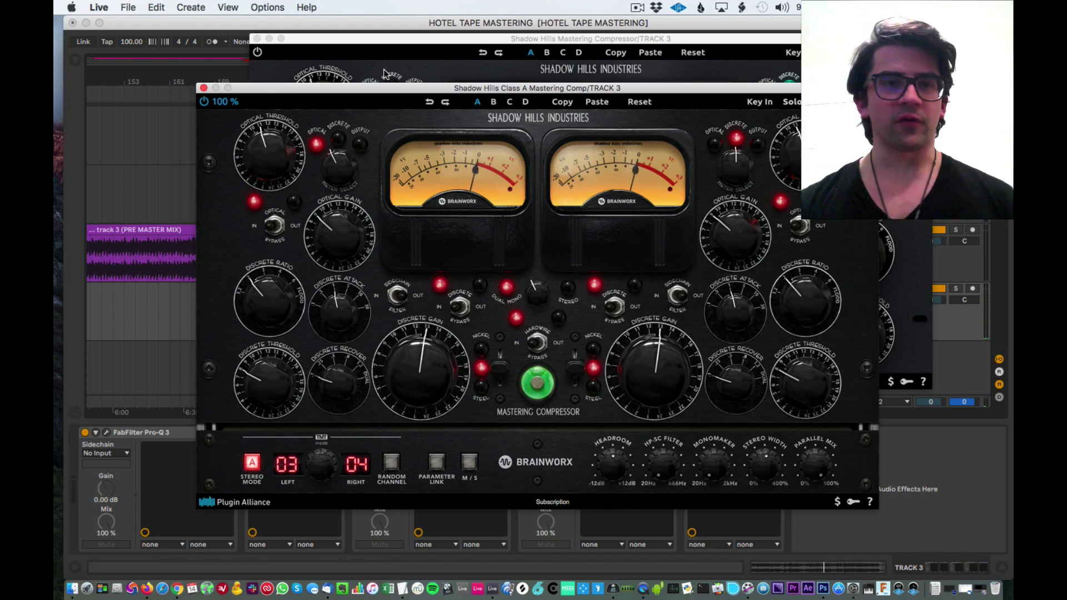
Compare the interfaces of the two compressors by offsetting their windows and bringing each to the front in turn
drag(387, 41, 418, 56)
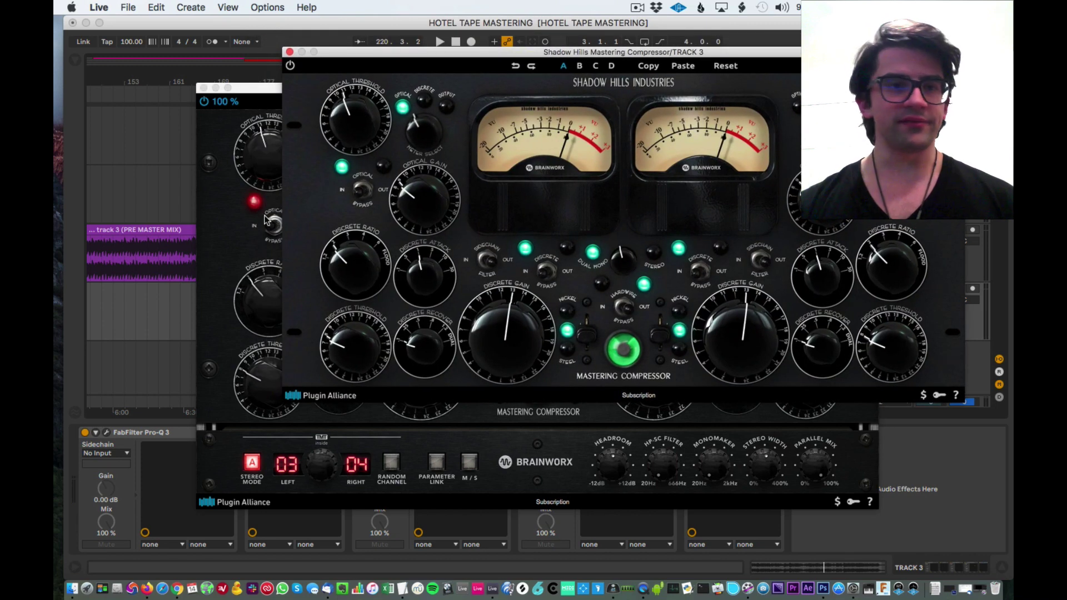
click(232, 217)
click(756, 54)
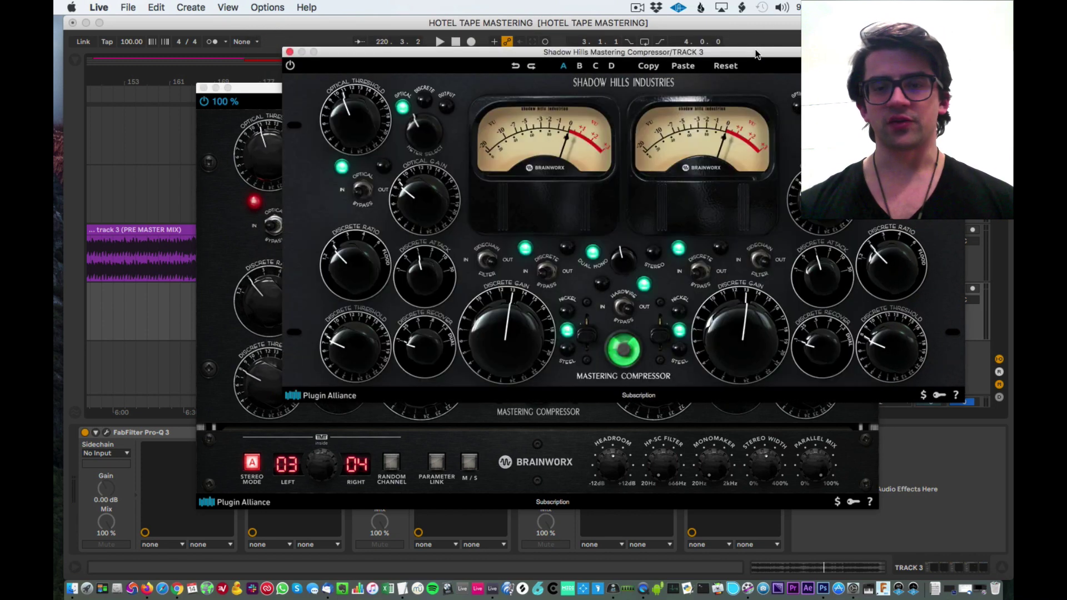
click(233, 229)
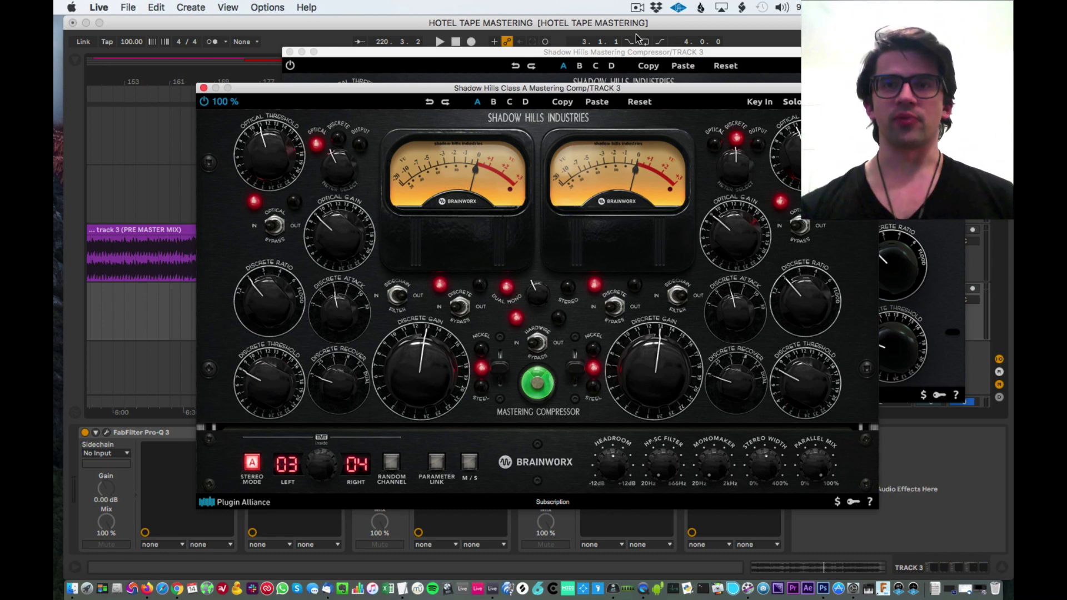
click(620, 64)
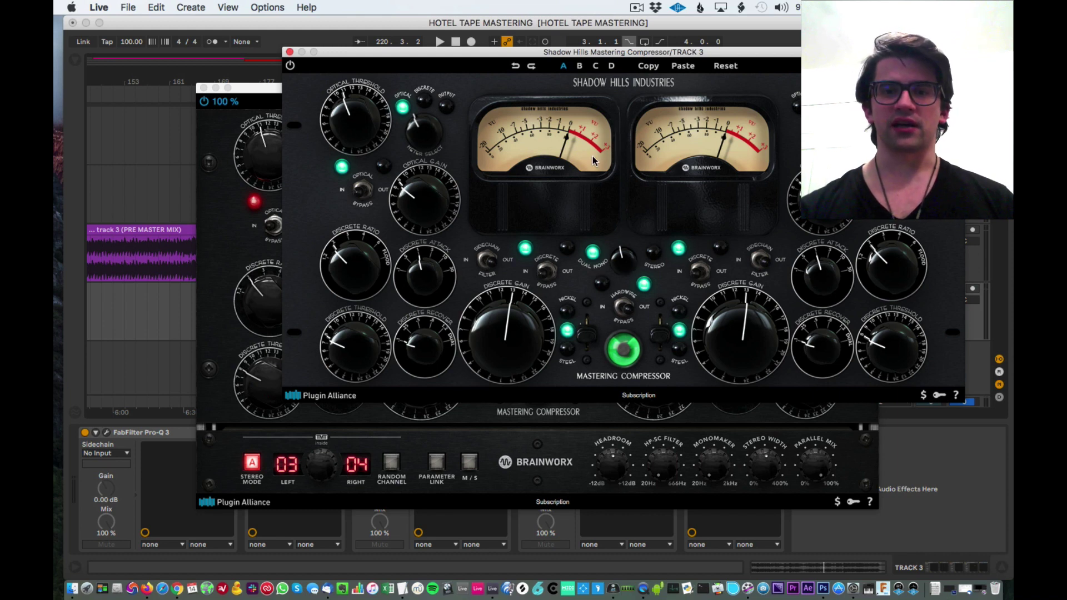
click(579, 412)
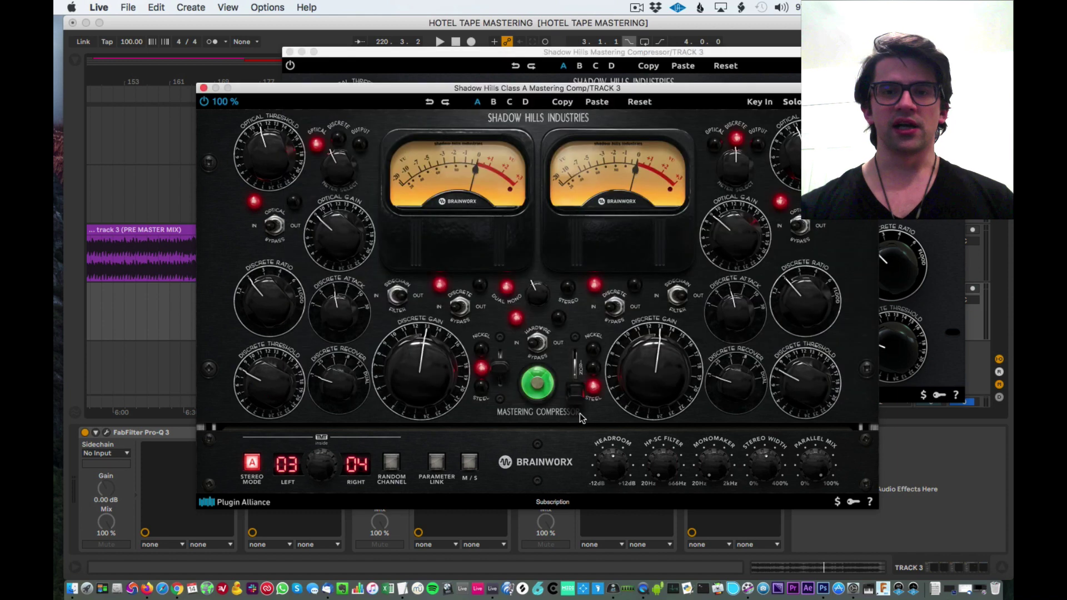